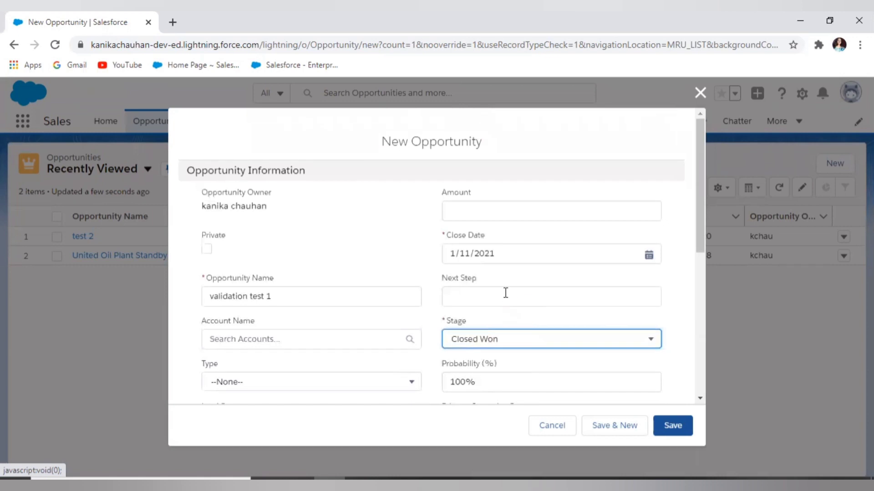
Save the new Closed Won opportunity "validation test 1" with its Amount left blank.
double_click(494, 197)
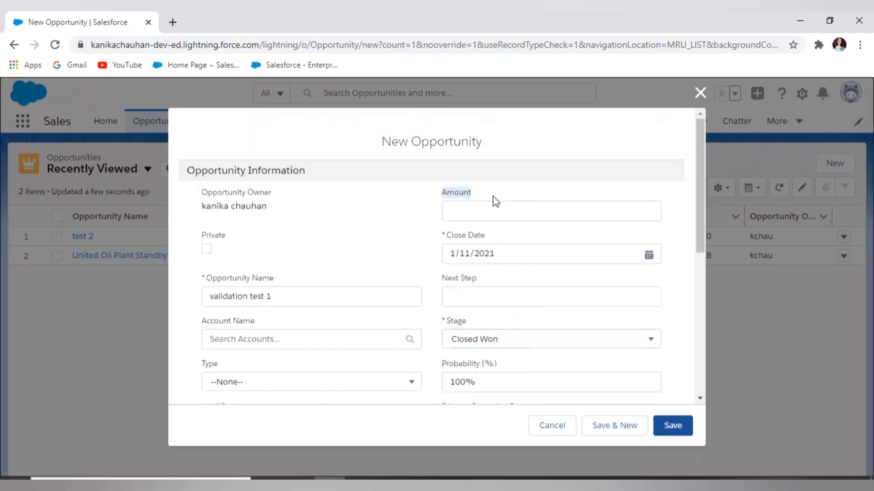
click(493, 196)
scroll(494, 199, down, 3)
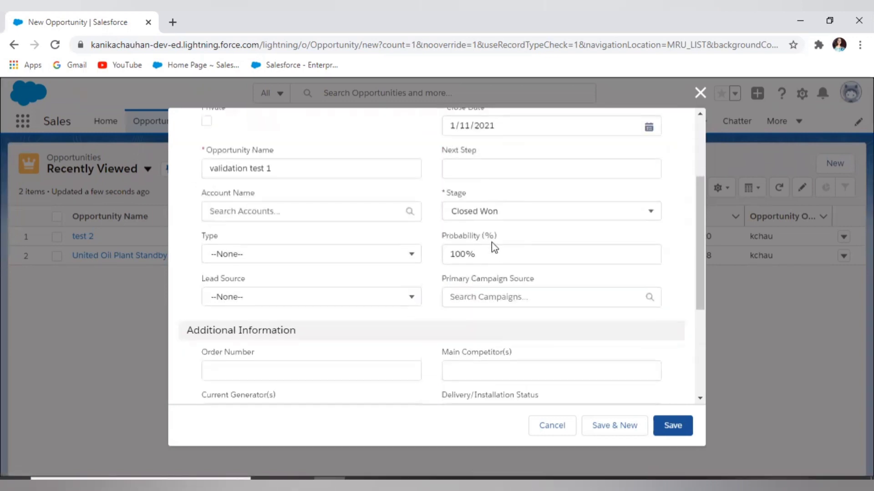
scroll(492, 245, down, 3)
click(675, 430)
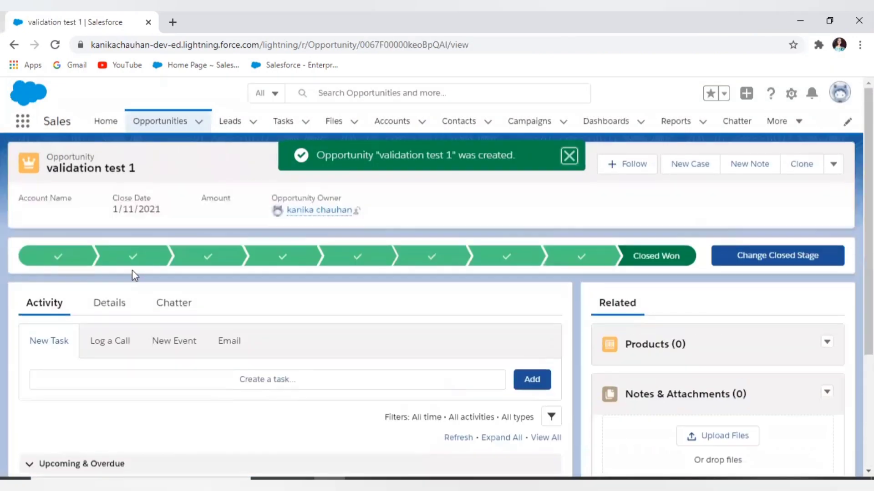
Review the details of the saved opportunity, including its Amount and Stage fields.
click(204, 319)
scroll(204, 318, down, 3)
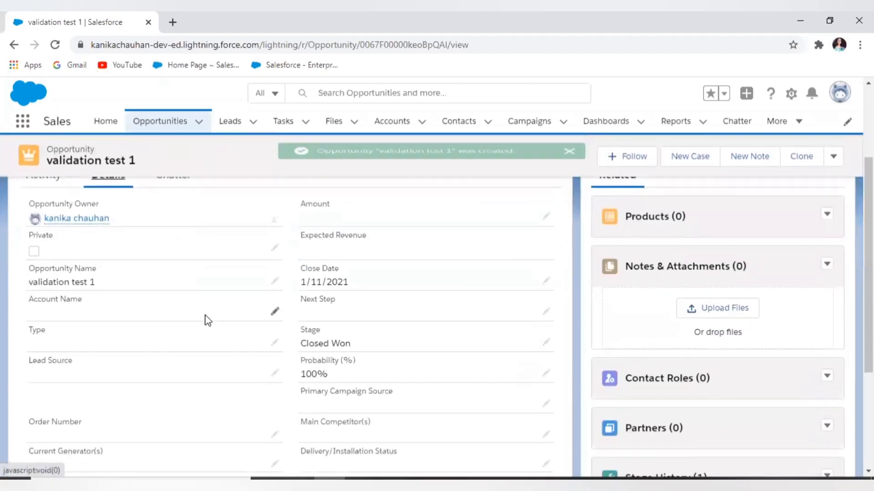
scroll(374, 351, up, 2)
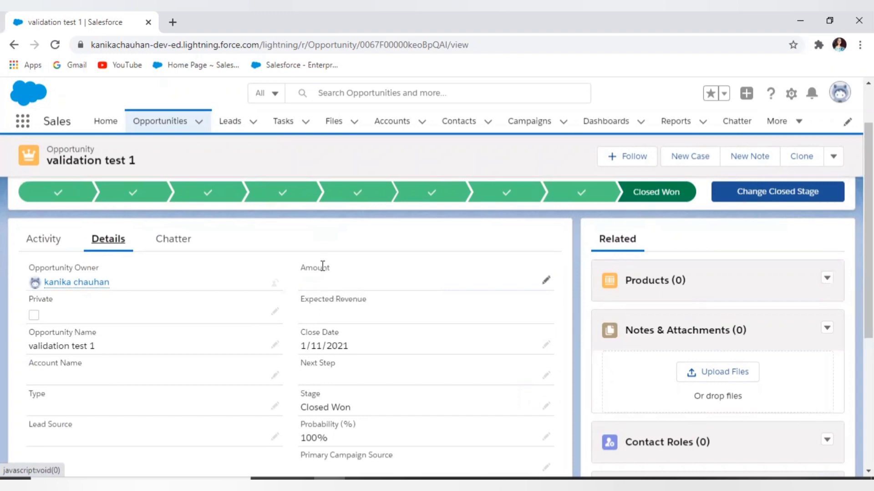
Open the Opportunity object's validation rules in Setup and start a new rule.
click(791, 94)
click(745, 262)
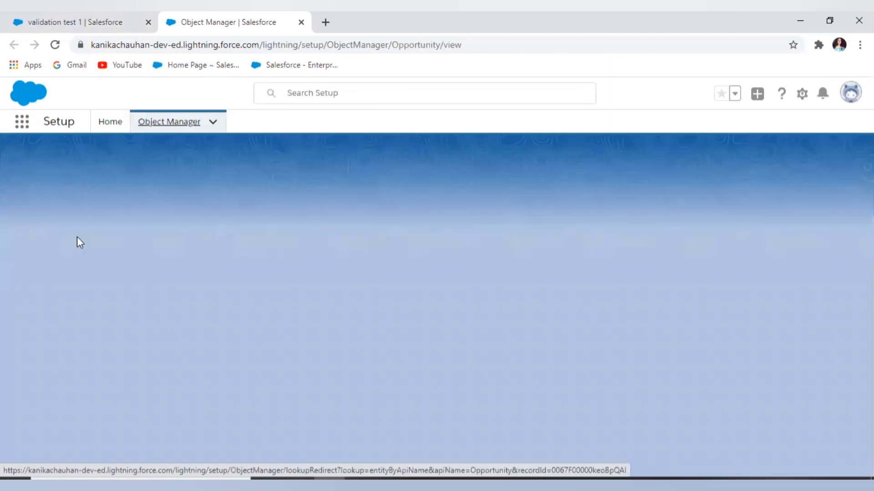
scroll(105, 446, down, 3)
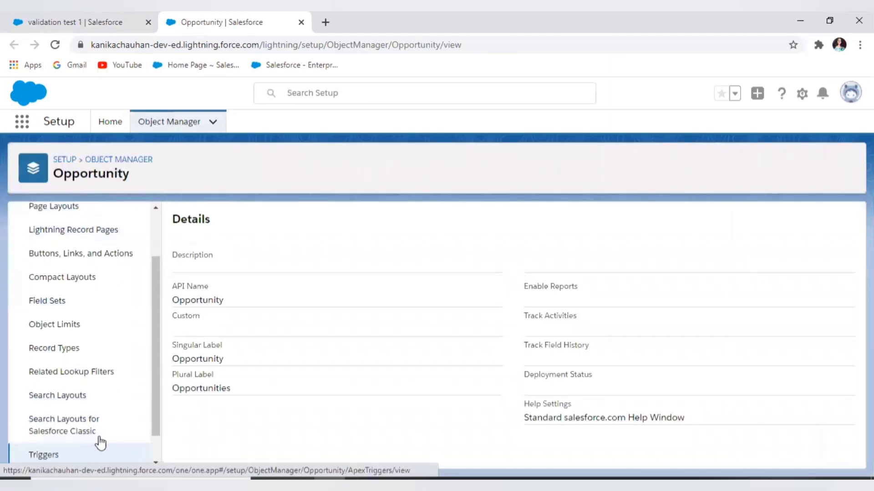
click(87, 455)
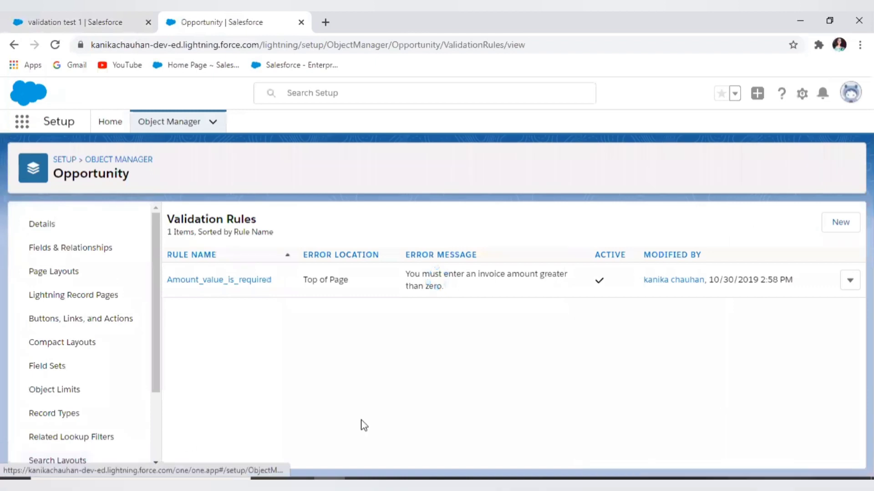
click(851, 221)
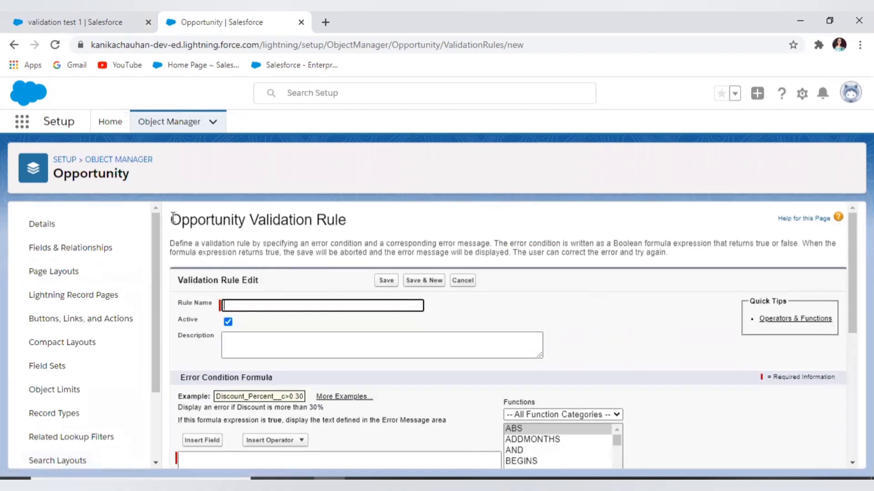
drag(173, 219, 374, 227)
click(374, 226)
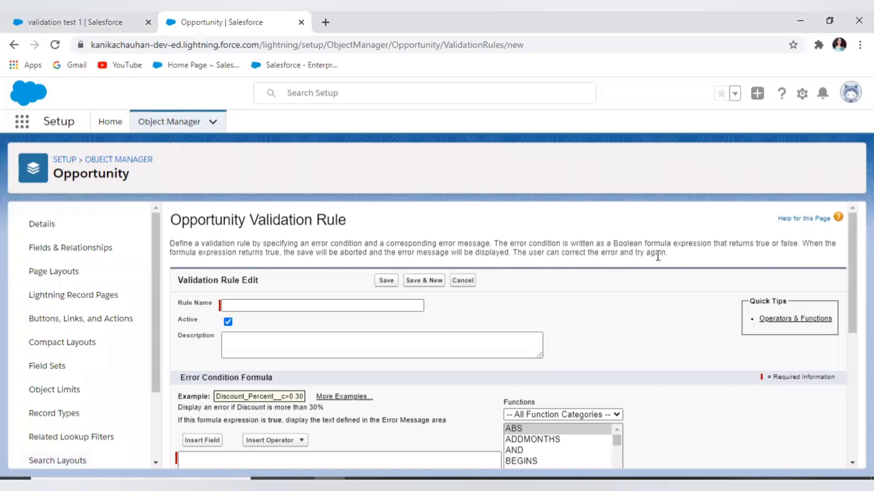
Name the validation rule Amount_To_be_mandatory_if_opp_Won.
click(241, 308)
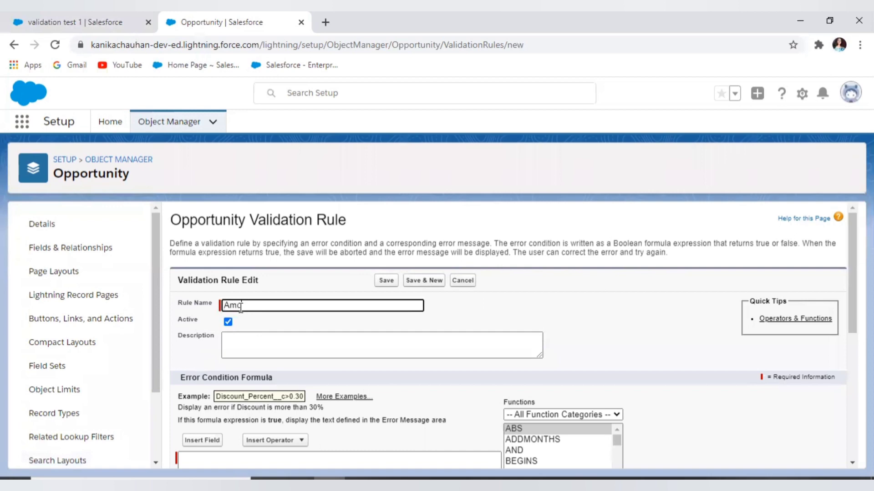
text(Amount To be mandatory if opp)
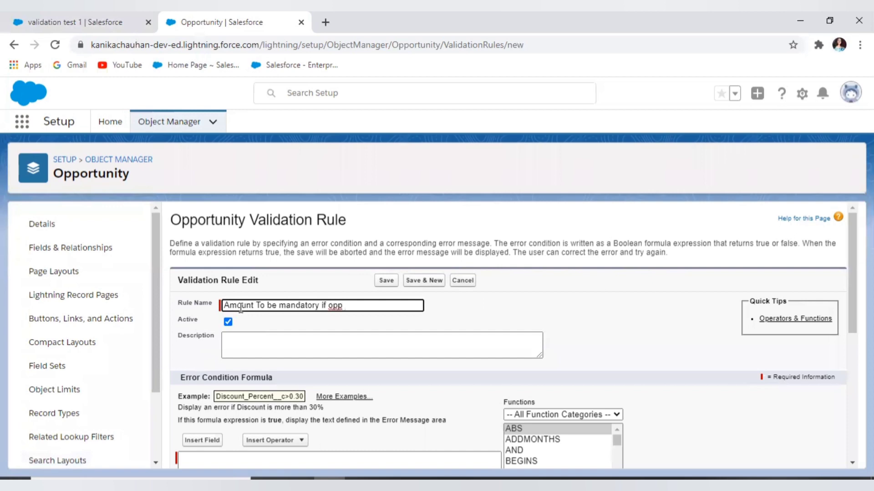
text(Won)
click(312, 336)
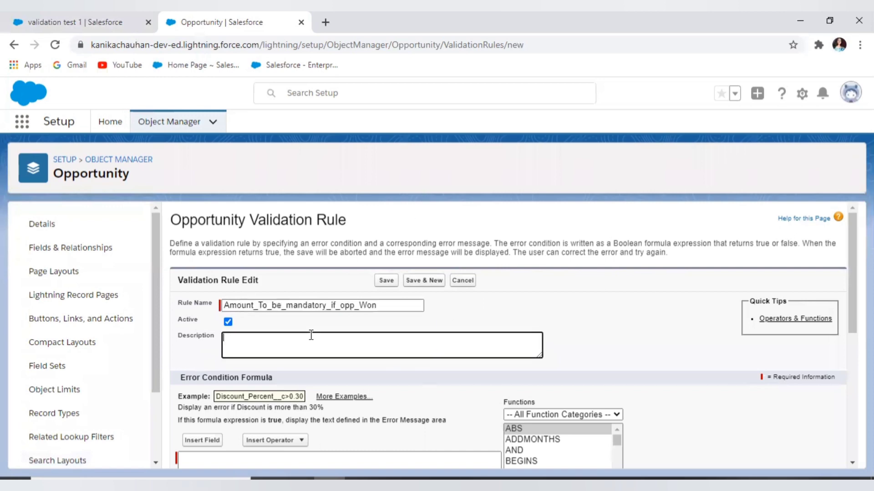
scroll(552, 292, down, 1)
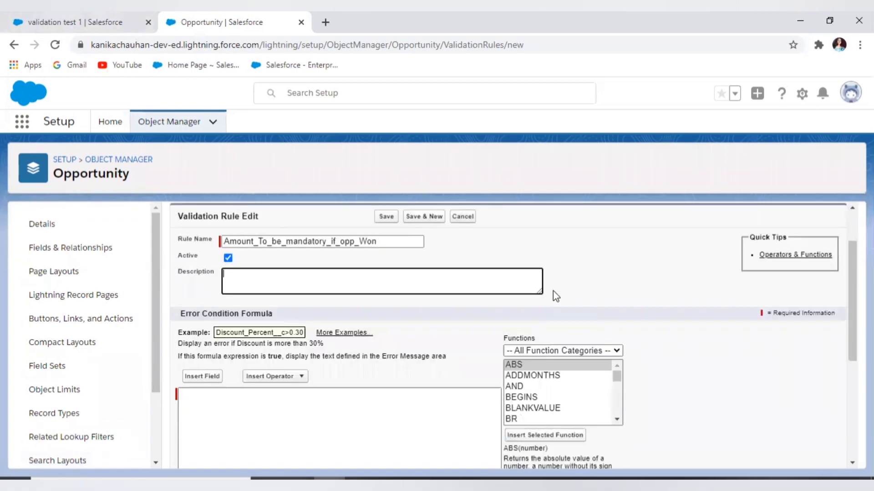
scroll(552, 291, up, 1)
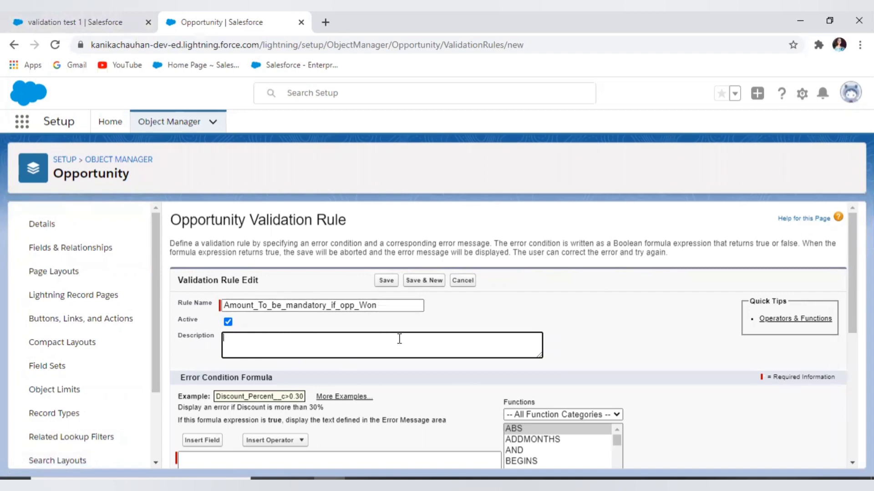
Examine the operators and functions available for the error condition formula.
scroll(396, 344, down, 1)
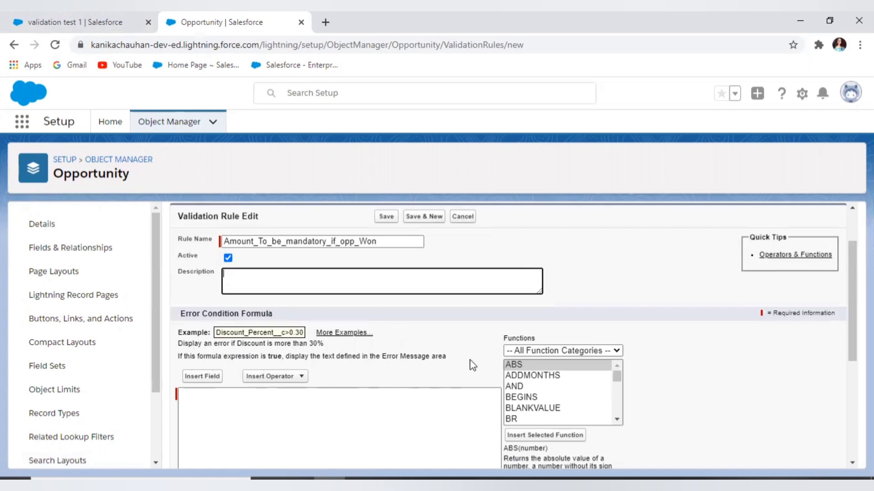
scroll(468, 363, down, 1)
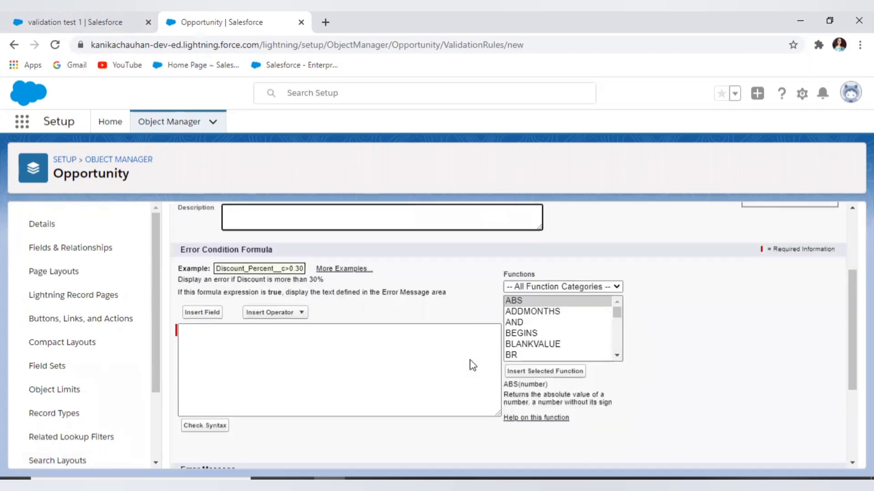
click(269, 314)
scroll(291, 400, down, 1)
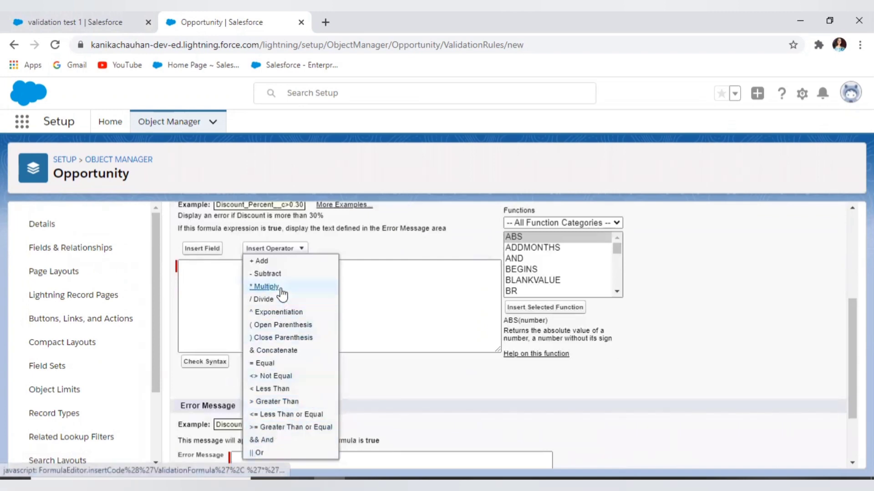
click(194, 287)
scroll(380, 312, up, 1)
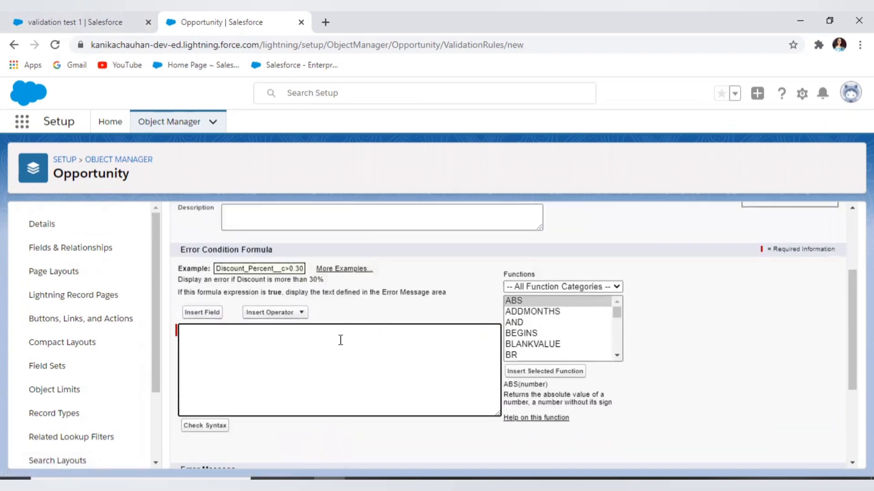
scroll(528, 328, down, 6)
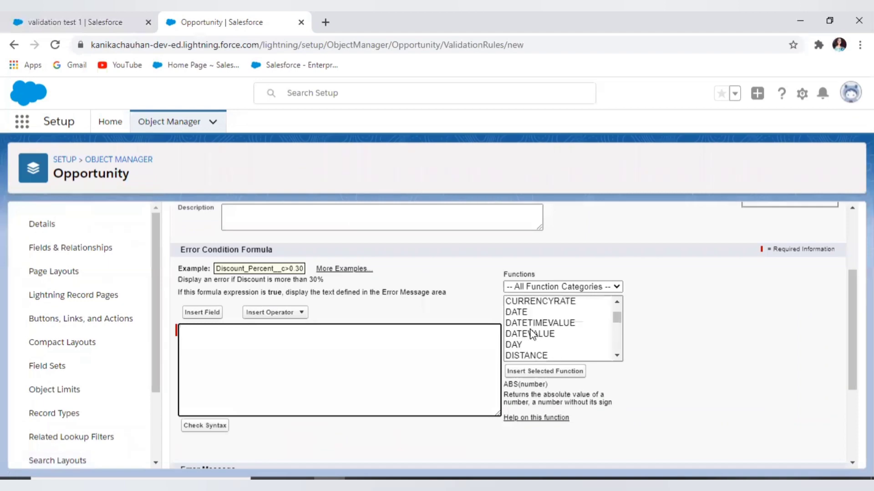
scroll(531, 341, down, 10)
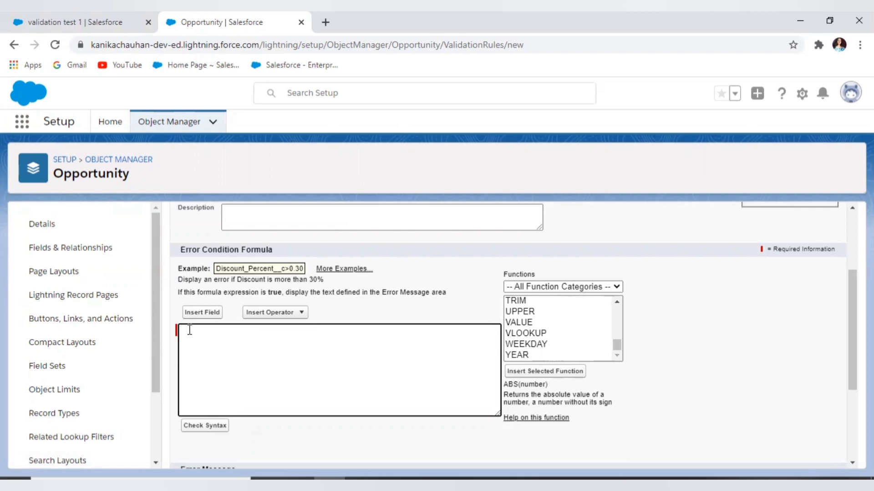
Insert the ISPICKVAL function into the error condition formula.
click(536, 333)
key(i)
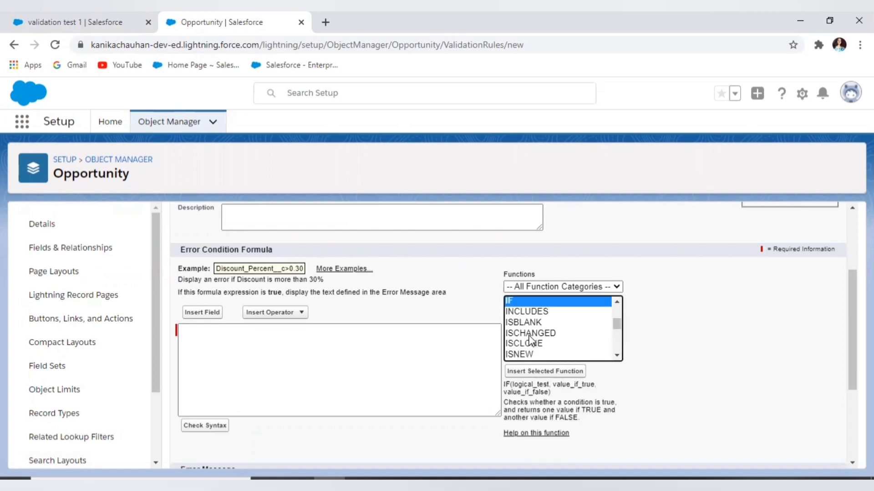
key(s)
key(i)
scroll(540, 330, down, 2)
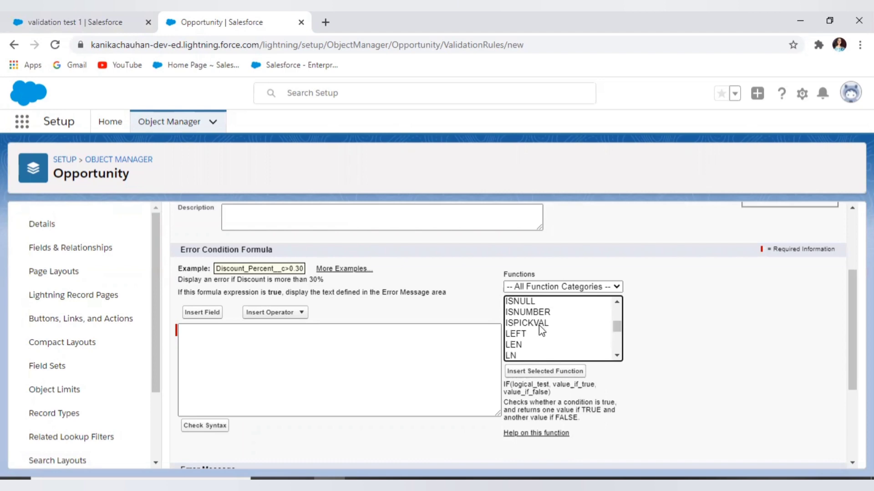
click(540, 325)
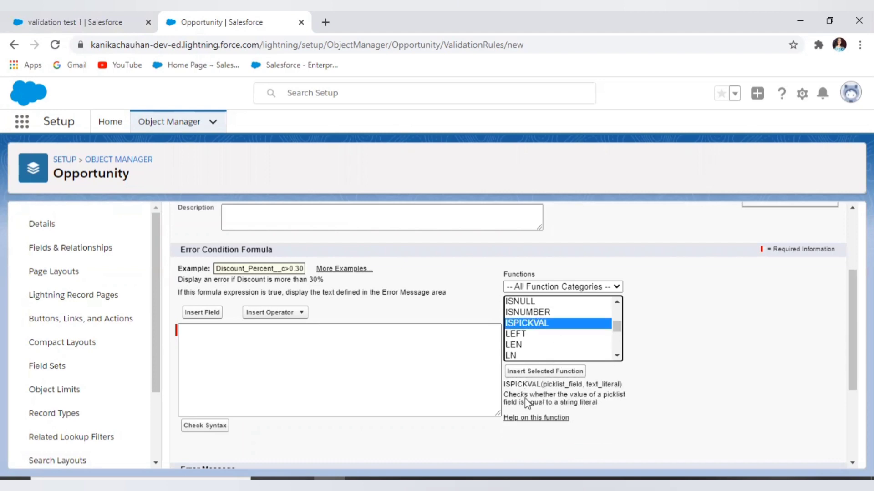
click(537, 374)
Replace the picklist_field placeholder in ISPICKVAL with the Opportunity's Stage field (StageName).
double_click(278, 331)
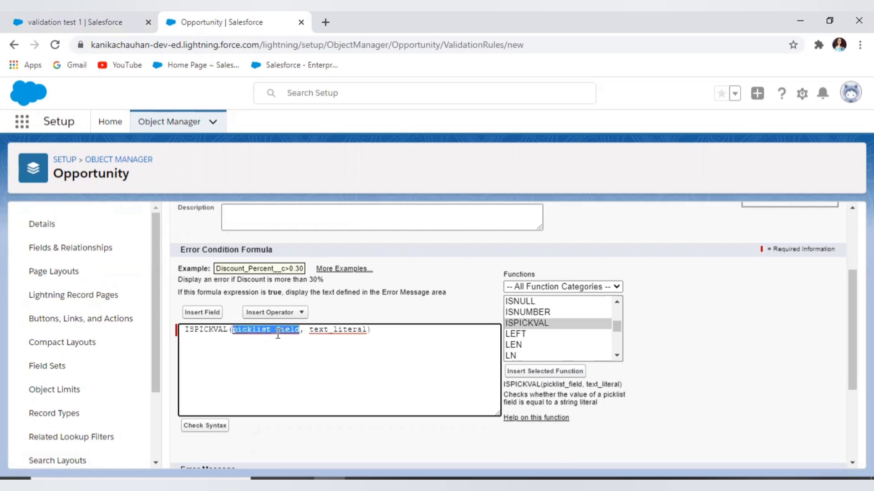
key(BackSpace)
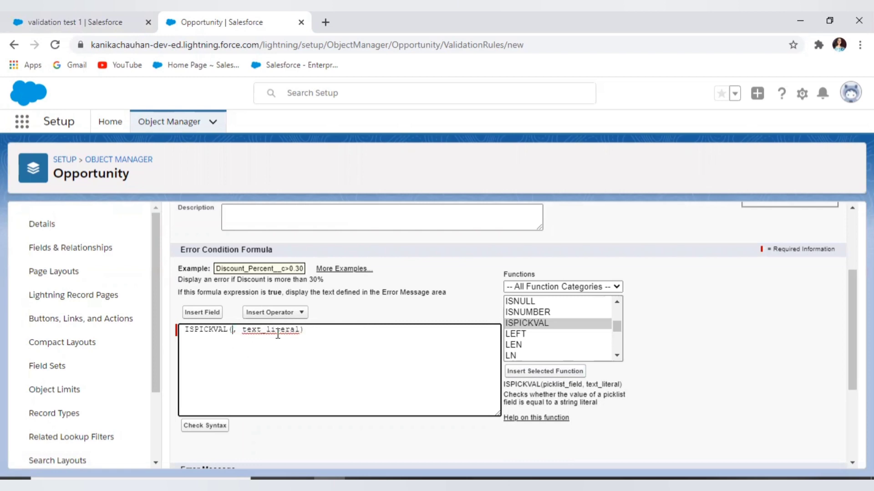
click(202, 313)
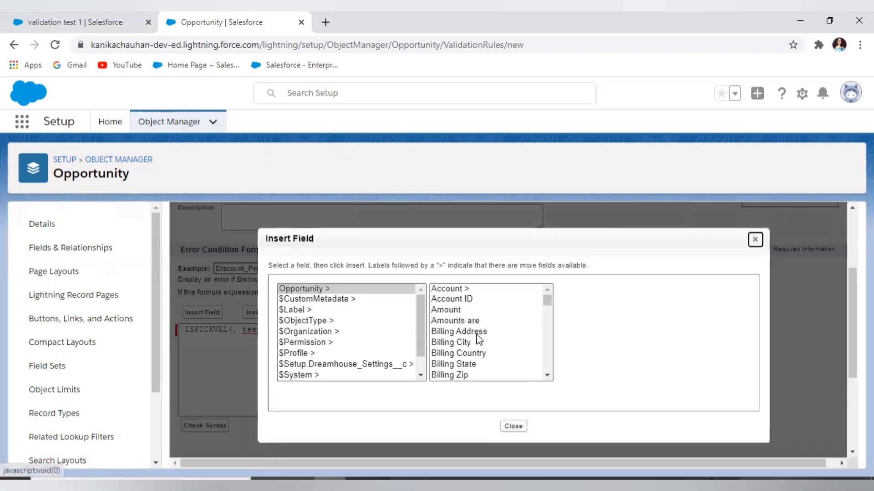
scroll(479, 342, down, 2)
scroll(479, 342, down, 8)
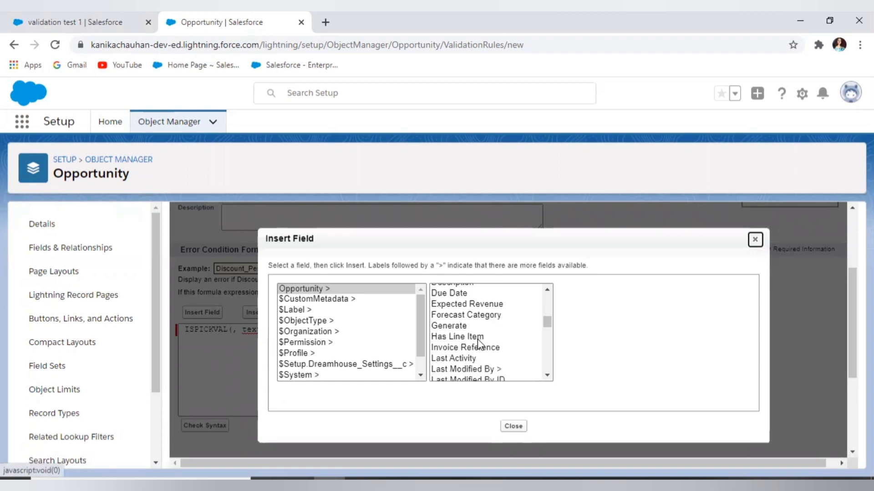
scroll(477, 339, down, 5)
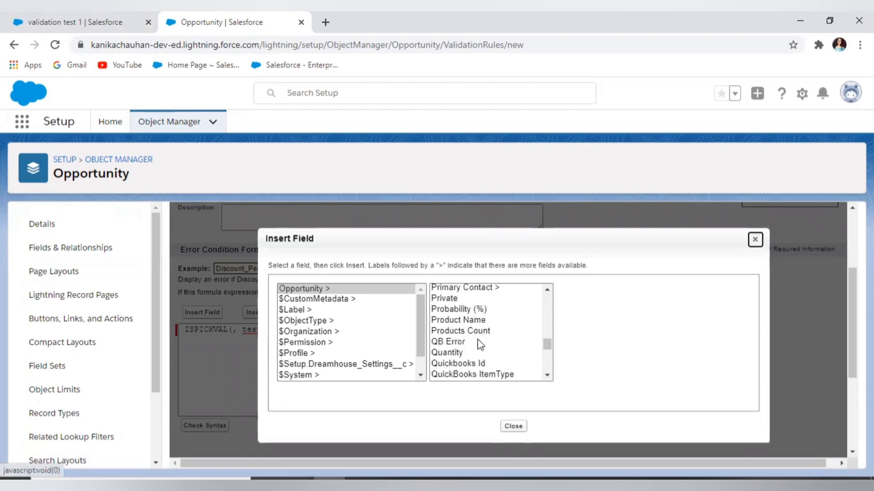
scroll(476, 341, up, 4)
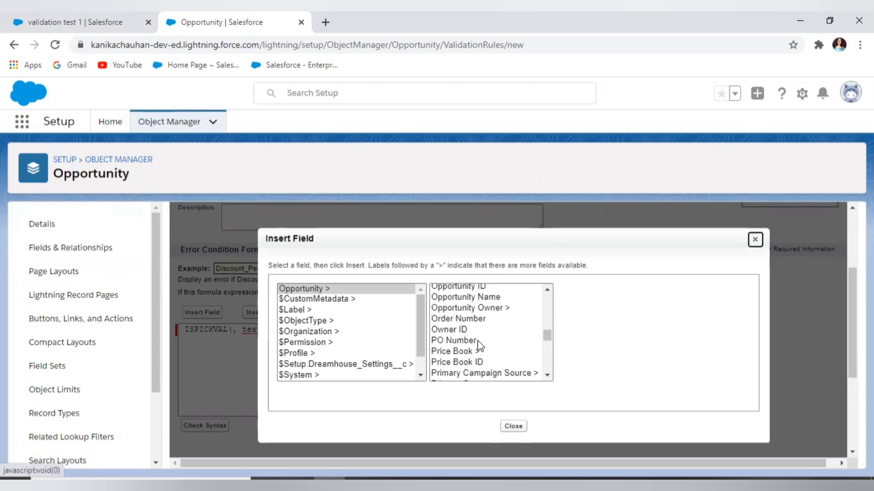
scroll(477, 343, down, 7)
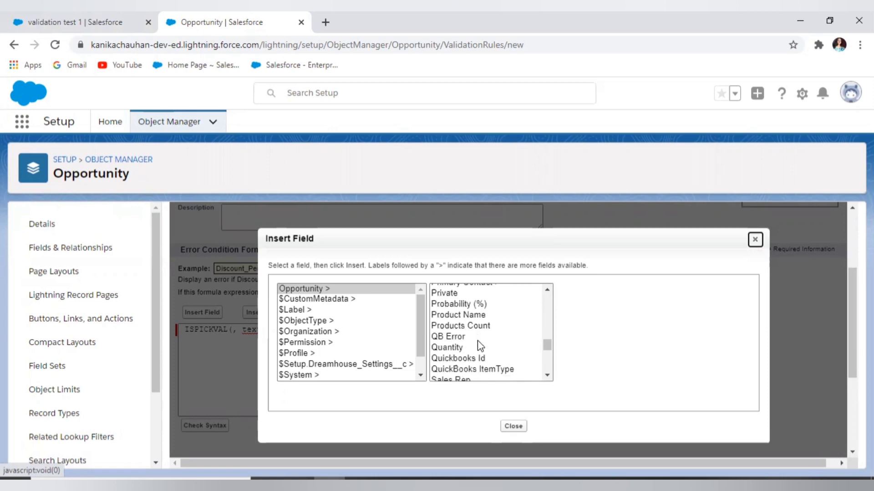
scroll(476, 341, down, 2)
click(453, 335)
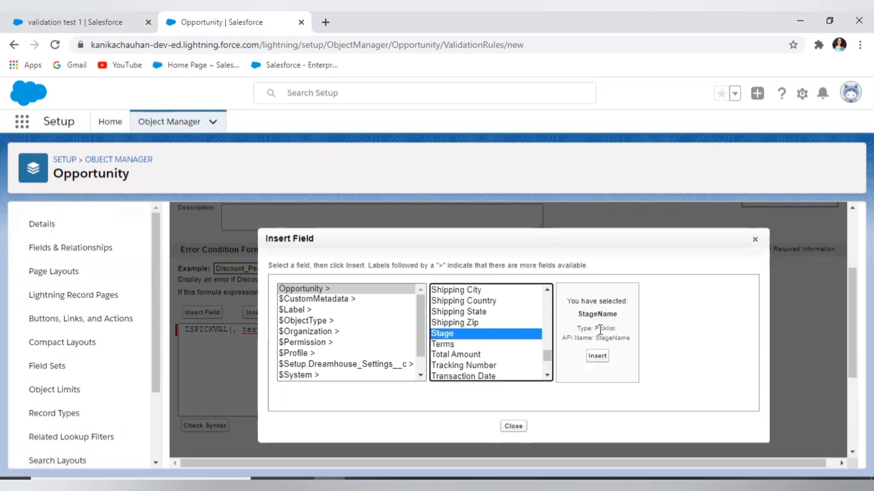
click(597, 356)
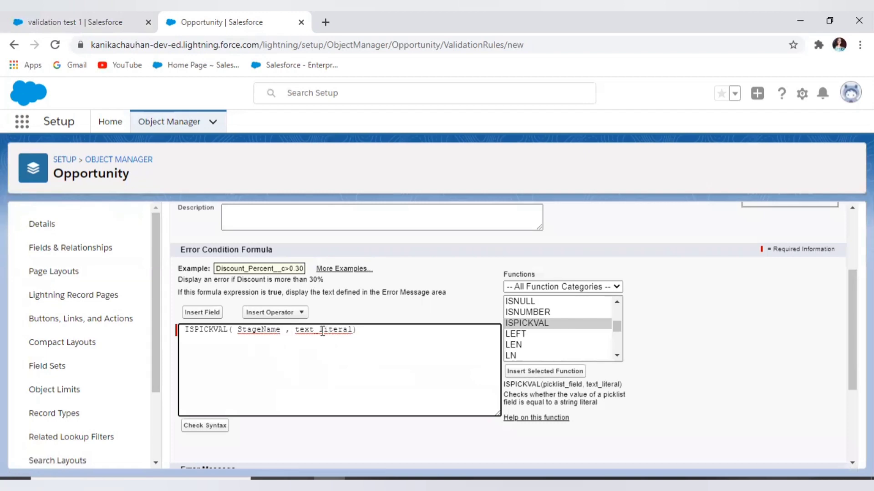
Replace the text_literal placeholder in ISPICKVAL with 'Closed Won'.
double_click(320, 331)
key(BackSpace)
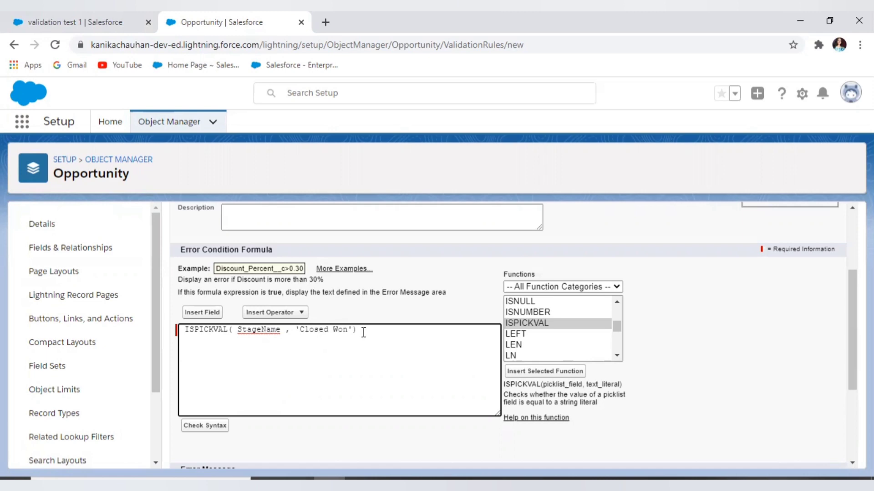
drag(364, 333, 184, 328)
click(184, 329)
drag(185, 328, 357, 328)
click(357, 329)
Insert the AND function in front of the ISPICKVAL expression in the error condition formula.
click(546, 324)
key(Home)
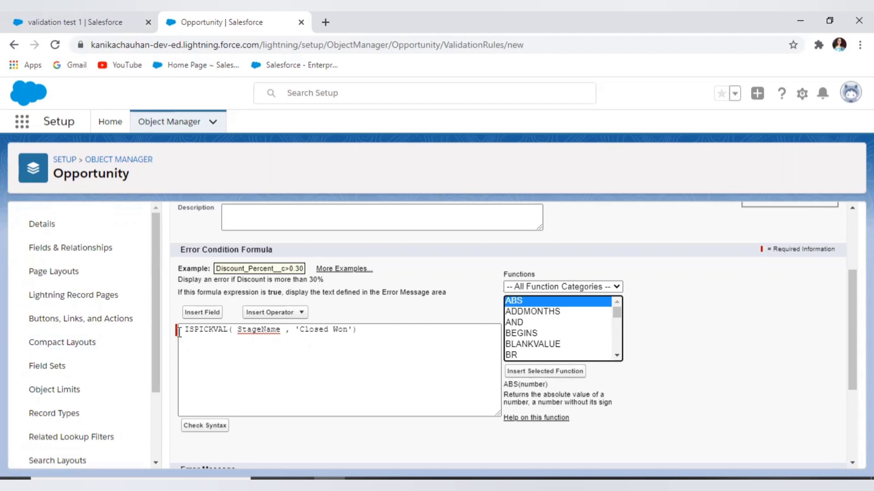
click(182, 334)
click(525, 322)
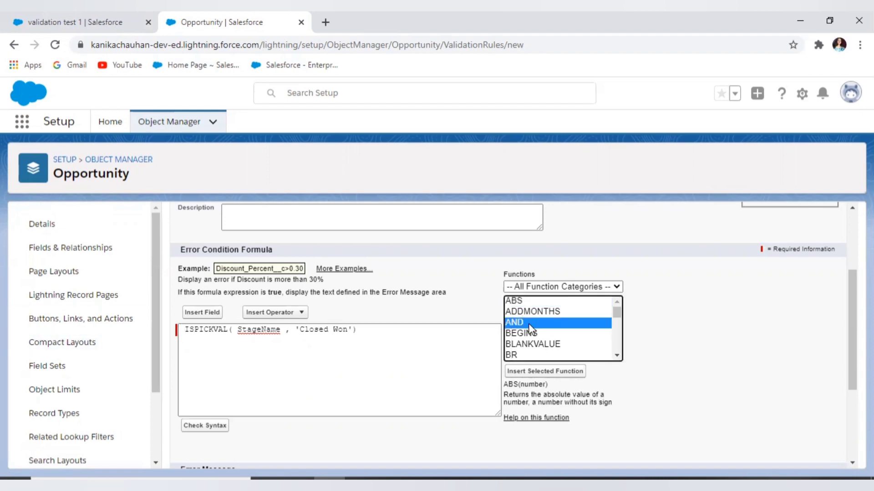
click(541, 373)
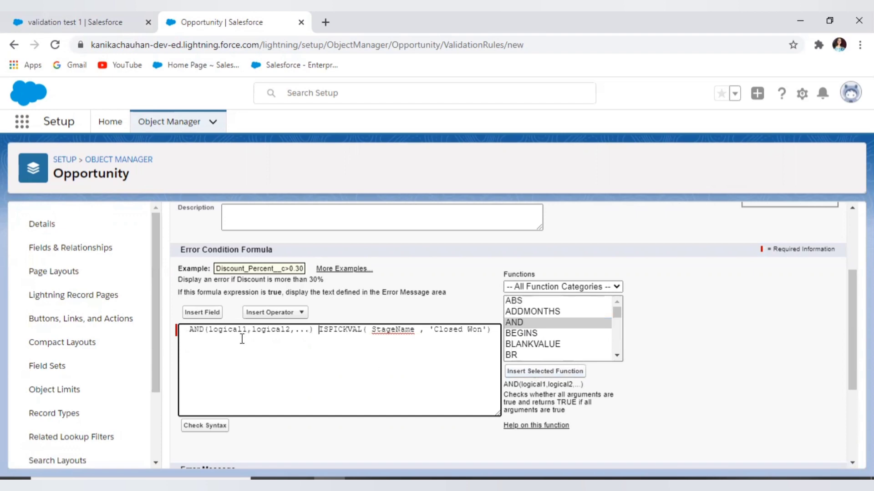
Move the ISPICKVAL expression into the AND function, replacing its logical1 placeholder.
drag(318, 330, 492, 330)
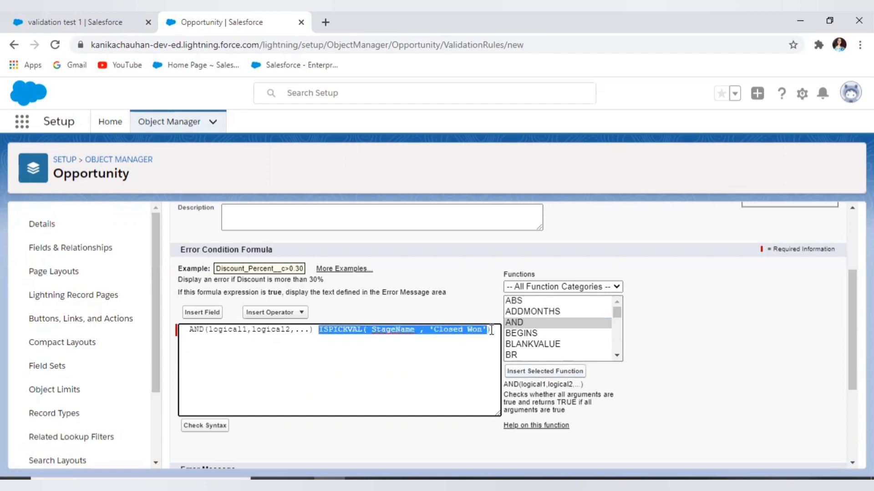
key(ctrl+x)
double_click(227, 329)
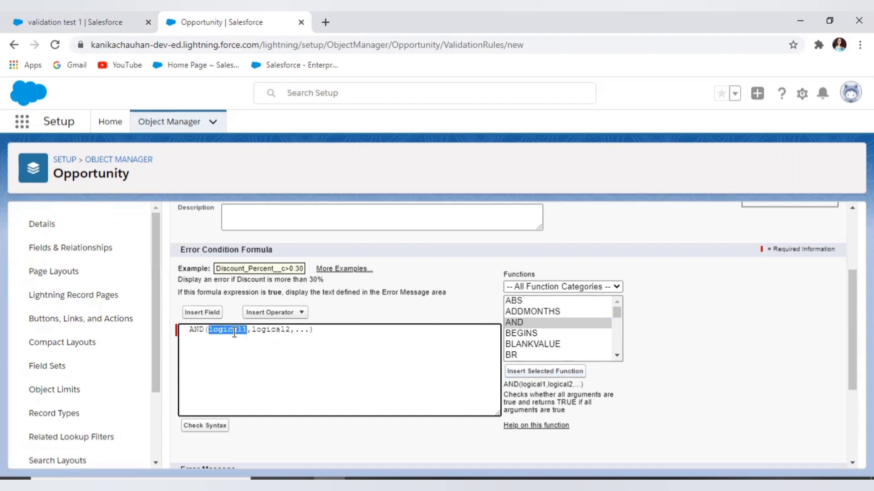
key(ctrl+v)
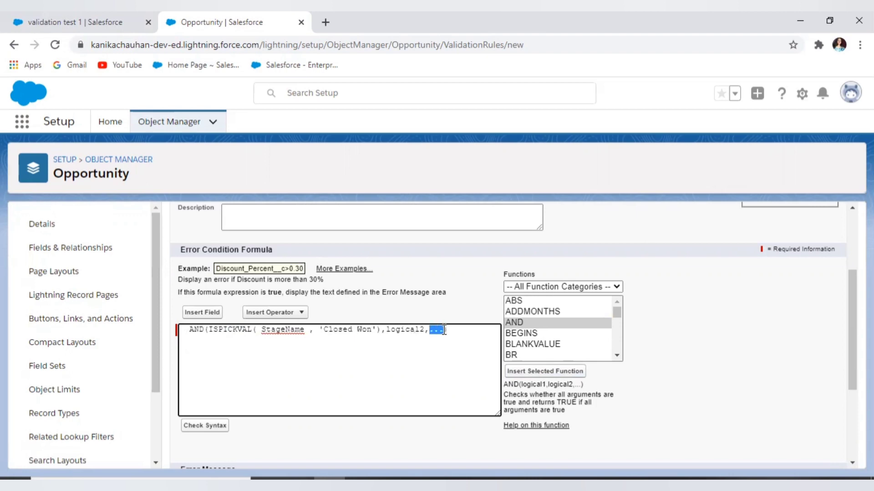
Replace the remaining AND placeholders, logical2 and the ellipsis, with the ISBLANK function.
double_click(403, 328)
key(BackSpace)
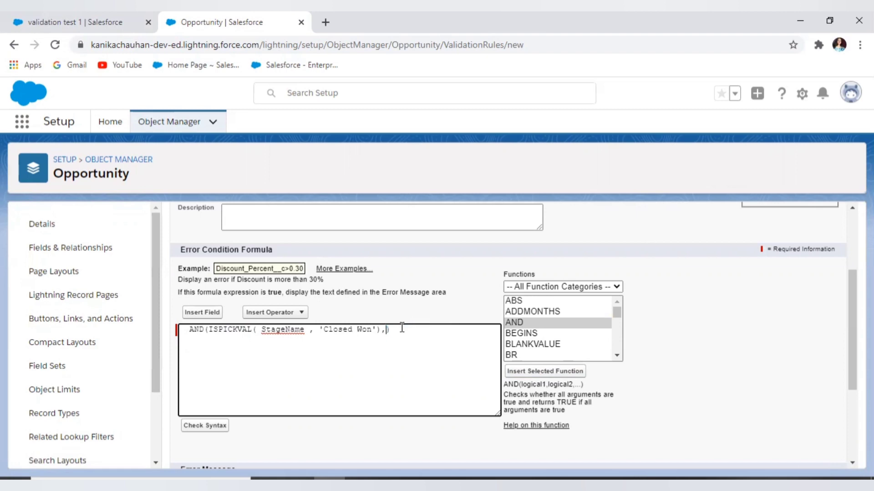
click(529, 323)
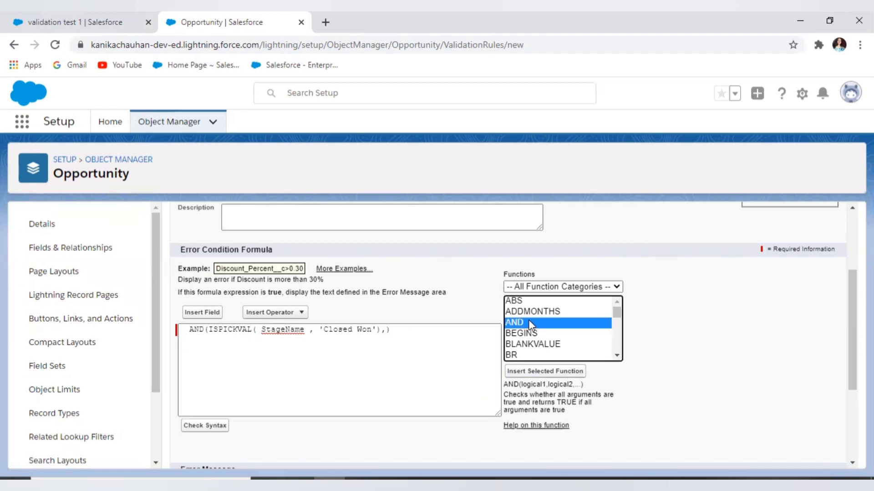
key(i)
scroll(533, 318, down, 2)
click(534, 313)
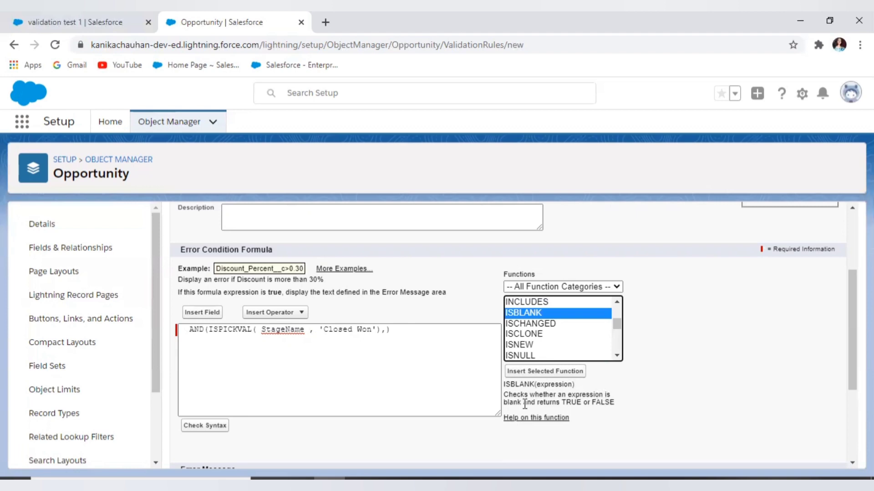
click(519, 372)
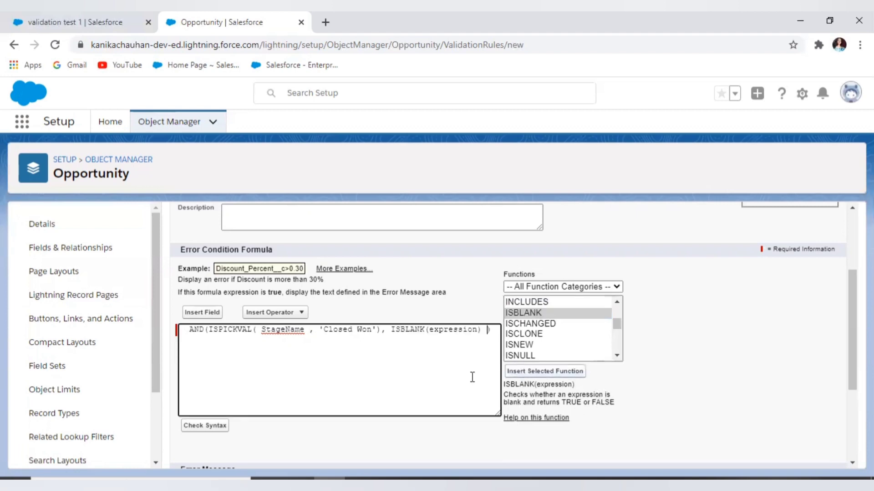
Replace the expression placeholder in ISBLANK with the Opportunity's Amount field.
double_click(455, 329)
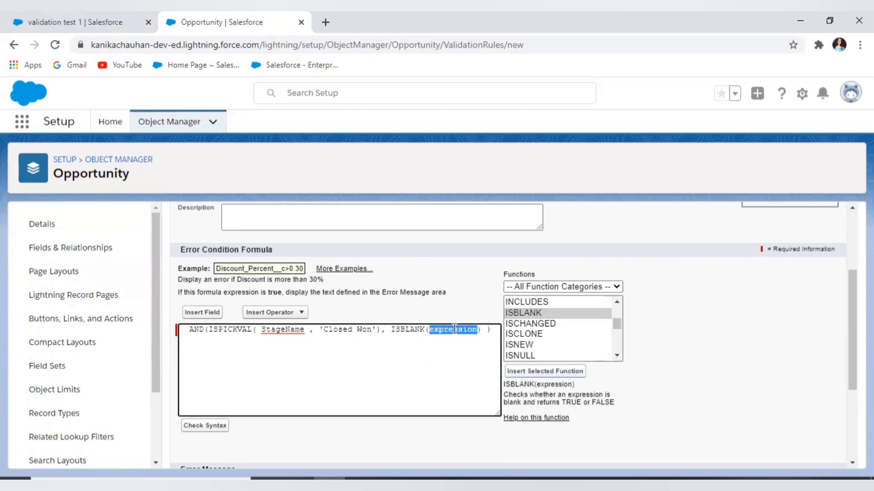
key(BackSpace)
click(201, 312)
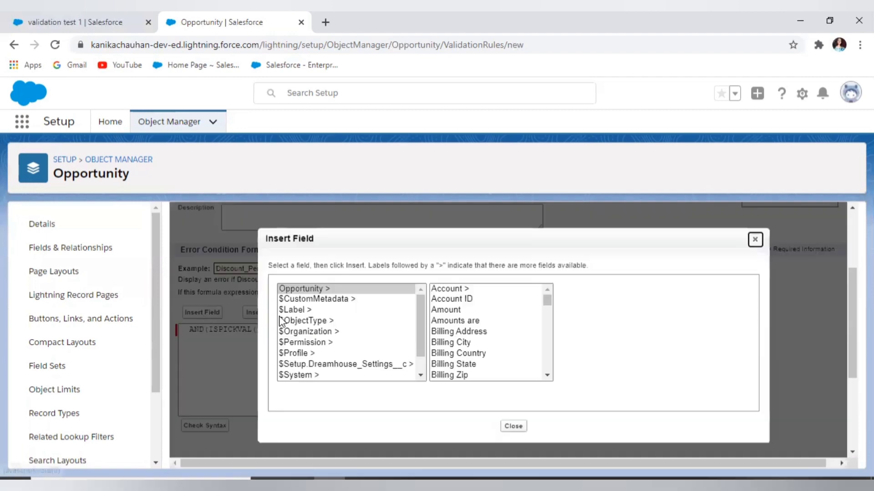
click(456, 310)
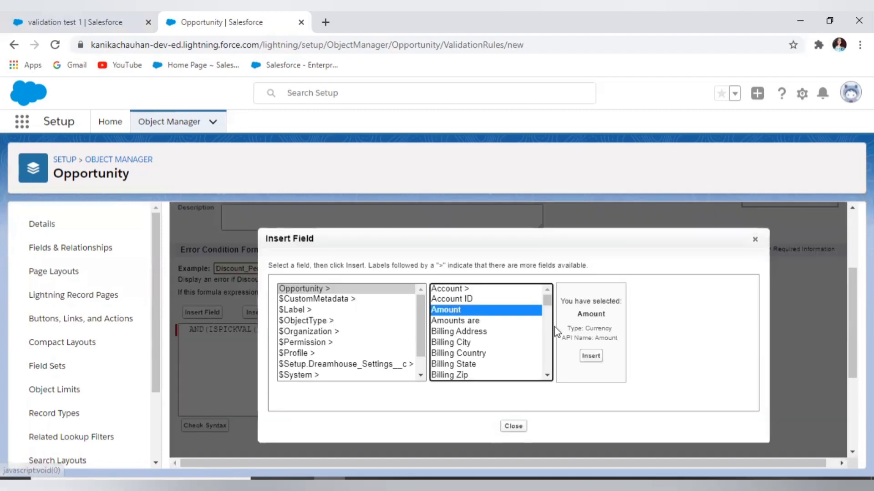
click(593, 358)
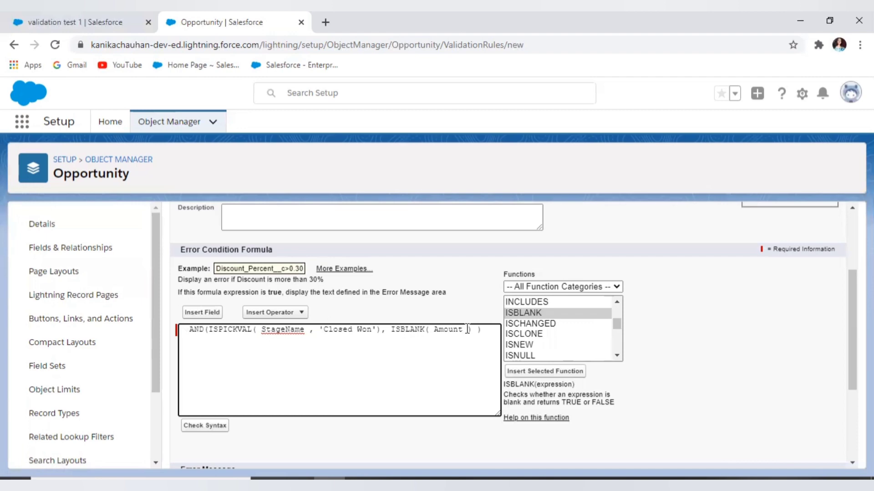
Remove the extra spaces around Amount and StageName so the formula reads AND(ISPICKVAL(StageName,'Closed Won'), ISBLANK(Amount)).
key(BackSpace)
click(434, 329)
key(BackSpace)
click(262, 329)
key(BackSpace)
key(BackSpace)
click(312, 329)
key(BackSpace)
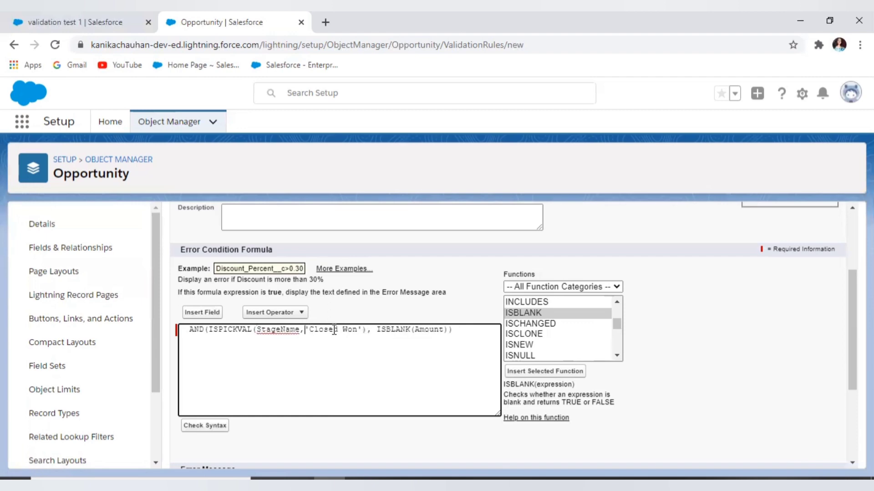
Check the syntax of the completed error condition formula.
drag(457, 329, 184, 329)
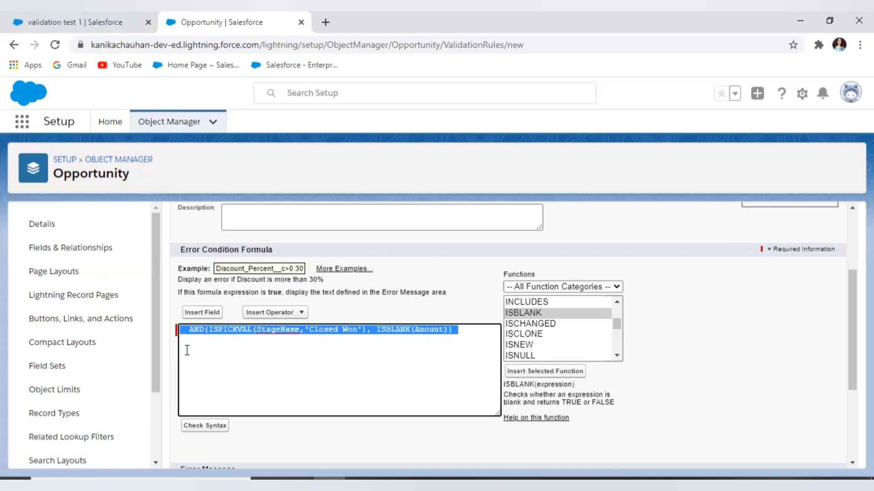
click(335, 330)
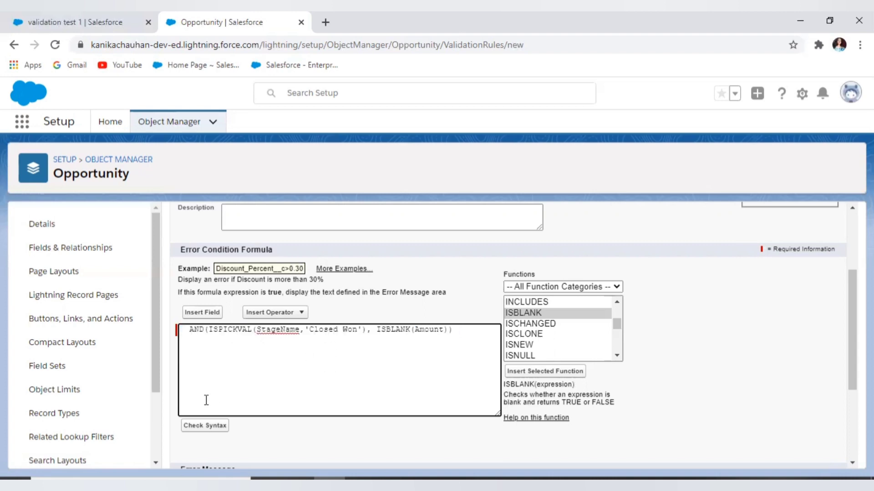
click(204, 426)
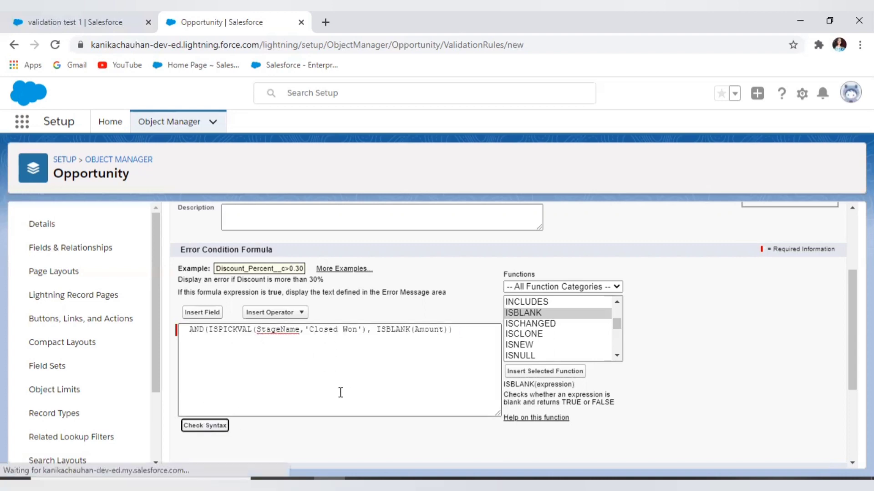
scroll(335, 383, up, 2)
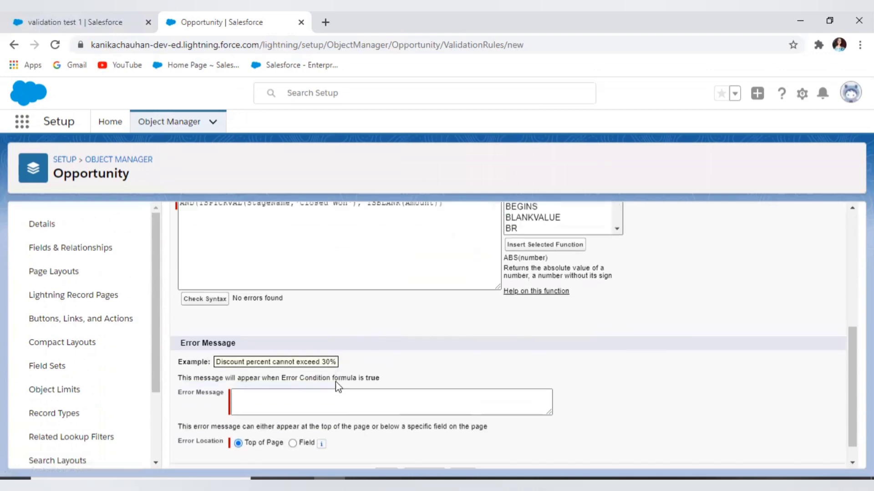
Enter the error message "For Closed Won Opportunity Amount need to be fill.".
drag(231, 403, 279, 404)
scroll(281, 403, down, 3)
click(246, 314)
drag(181, 320, 238, 323)
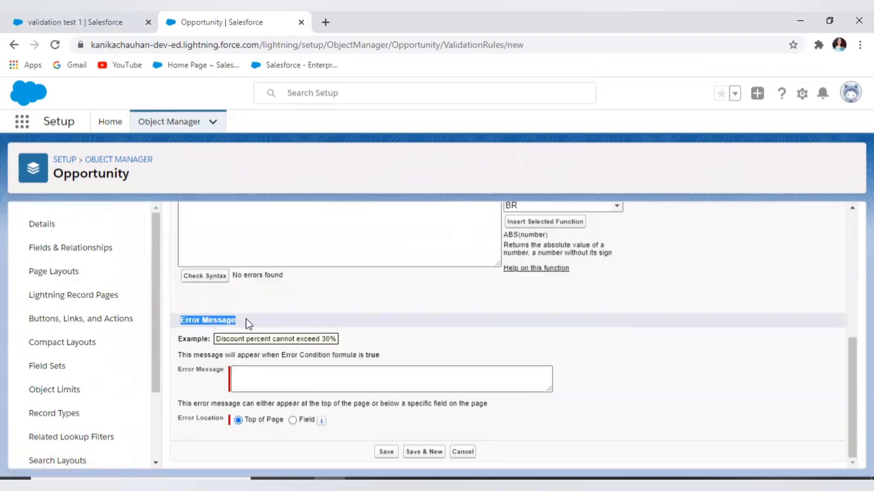
click(239, 322)
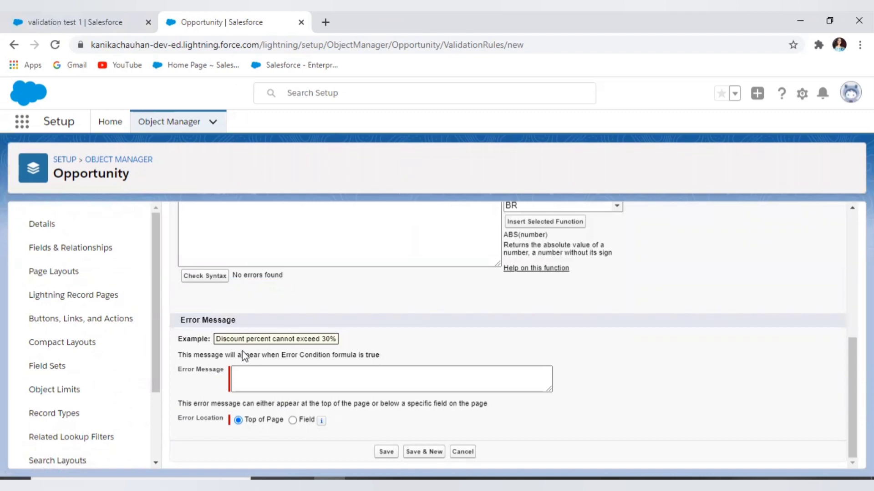
click(320, 377)
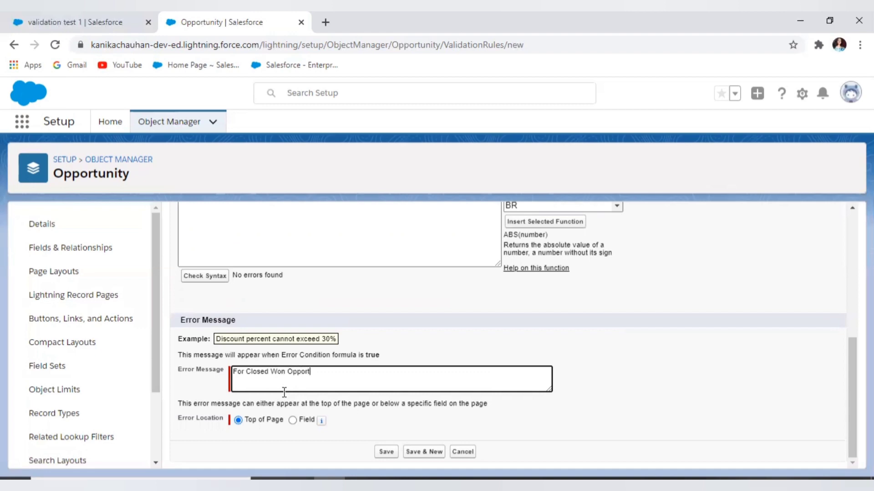
text(Amm)
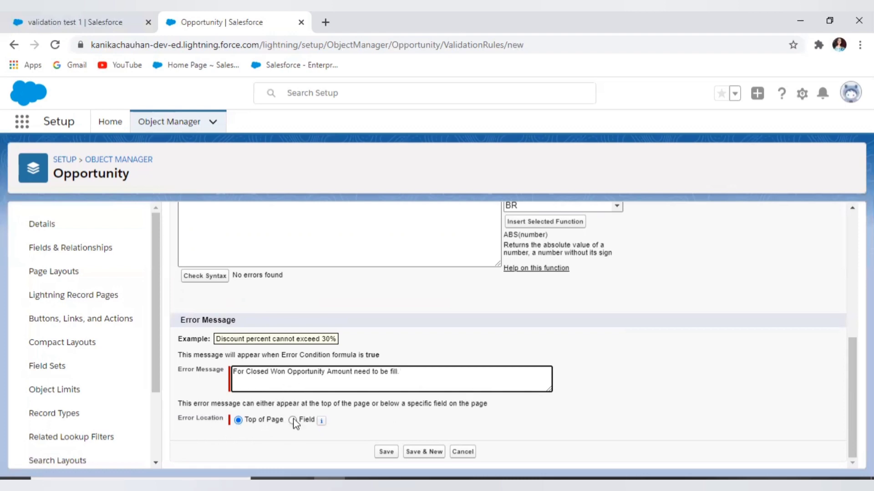
Set the error location to Top of Page and save the validation rule.
click(238, 421)
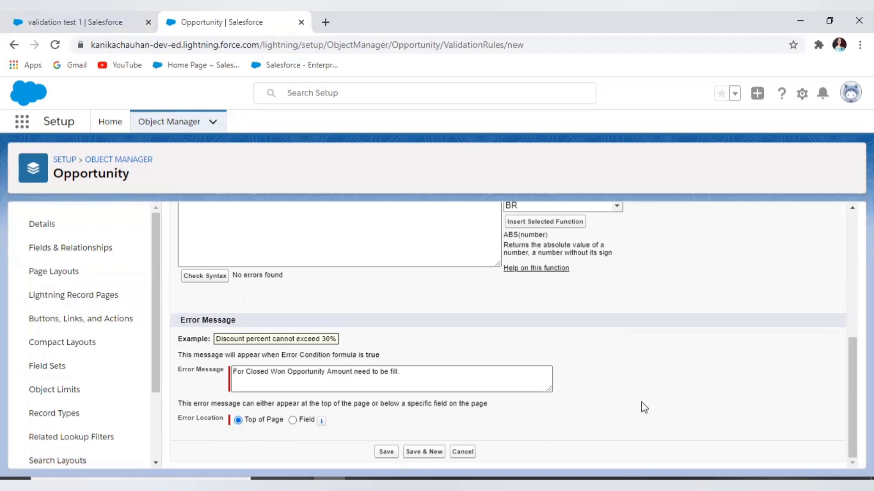
scroll(654, 383, up, 10)
scroll(654, 383, down, 4)
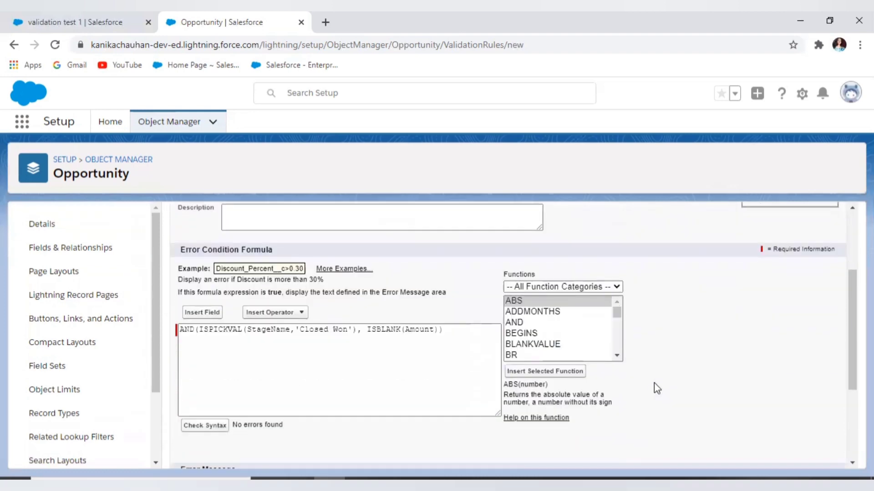
scroll(653, 383, down, 3)
click(390, 452)
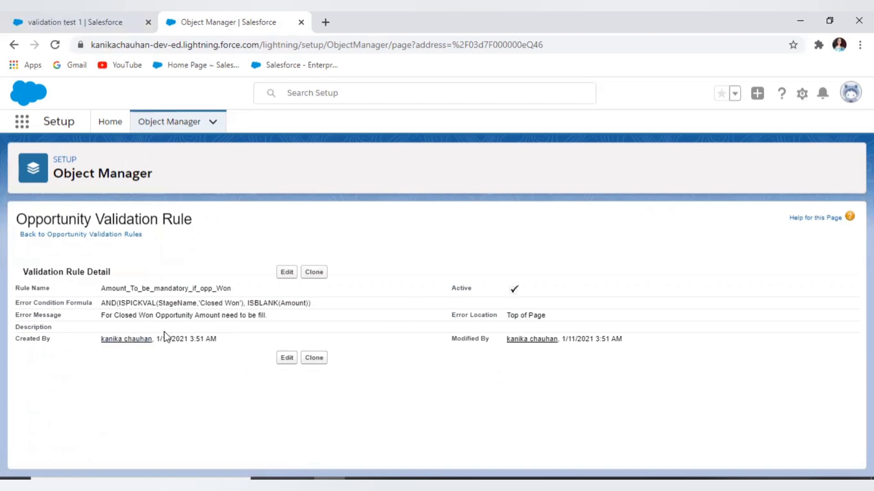
Switch to the validation test 1 opportunity, reload it and show its record details.
click(59, 20)
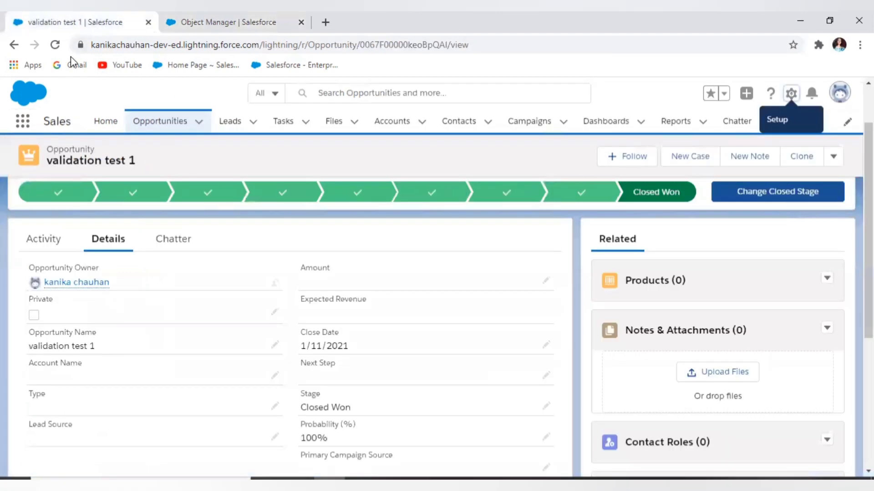
click(56, 45)
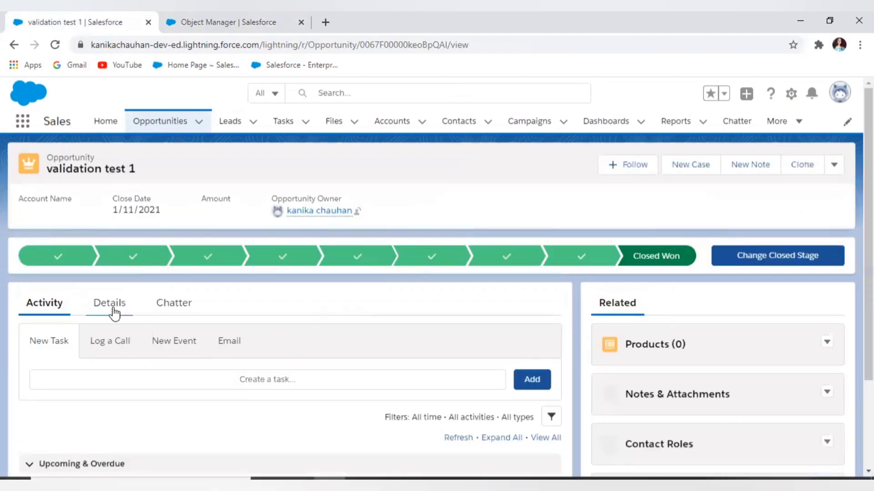
click(112, 303)
scroll(425, 403, down, 2)
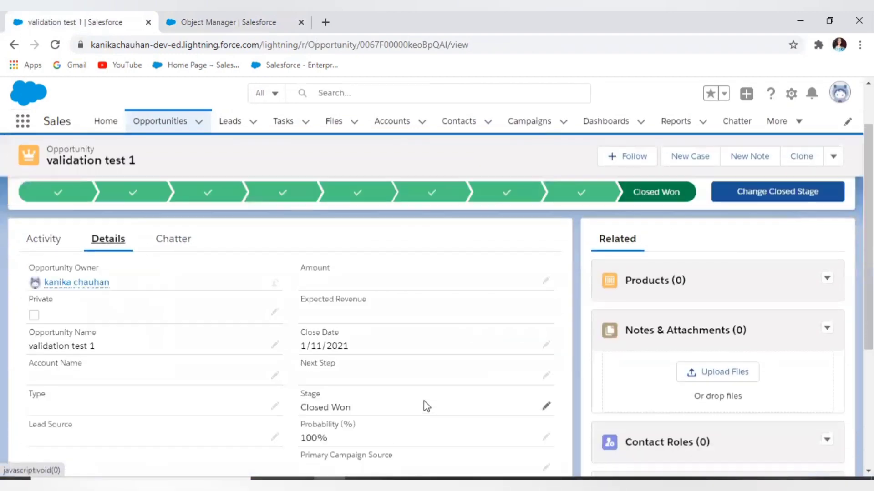
Edit the validation test 1 opportunity and try to save it as Closed Won with an empty Amount, reviewing the response.
scroll(424, 398, up, 1)
scroll(527, 309, up, 1)
scroll(526, 309, up, 1)
click(834, 164)
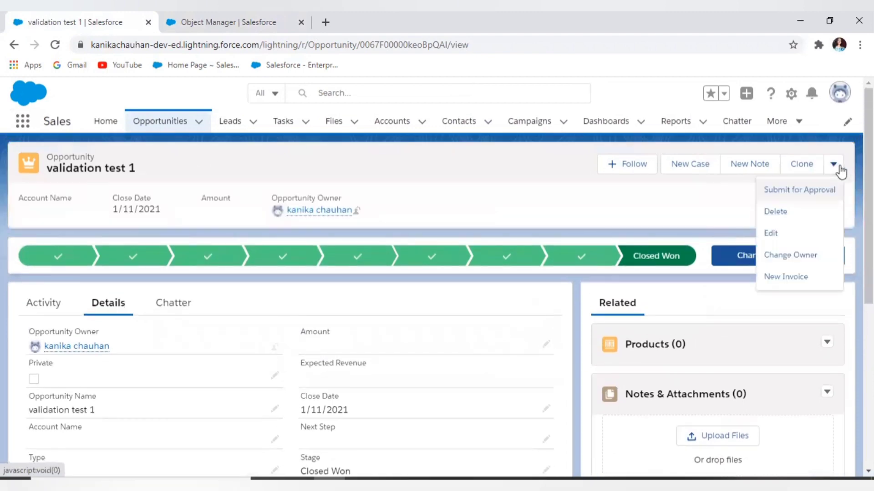
click(794, 234)
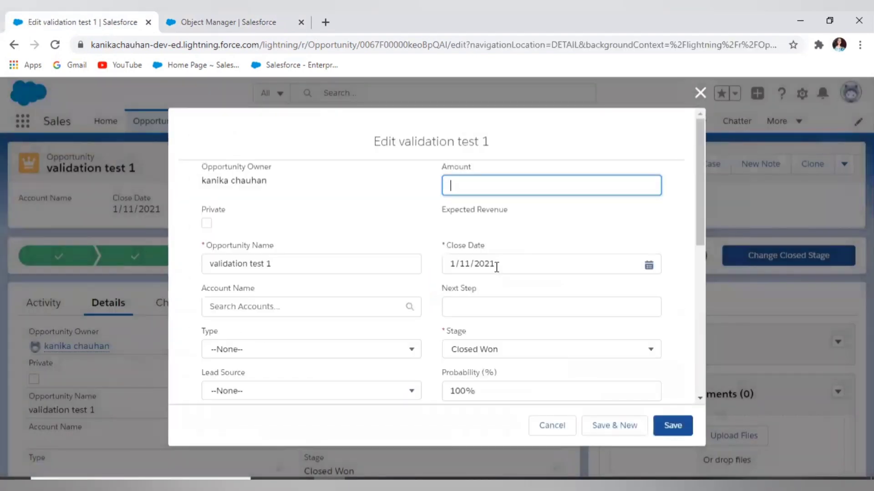
click(672, 425)
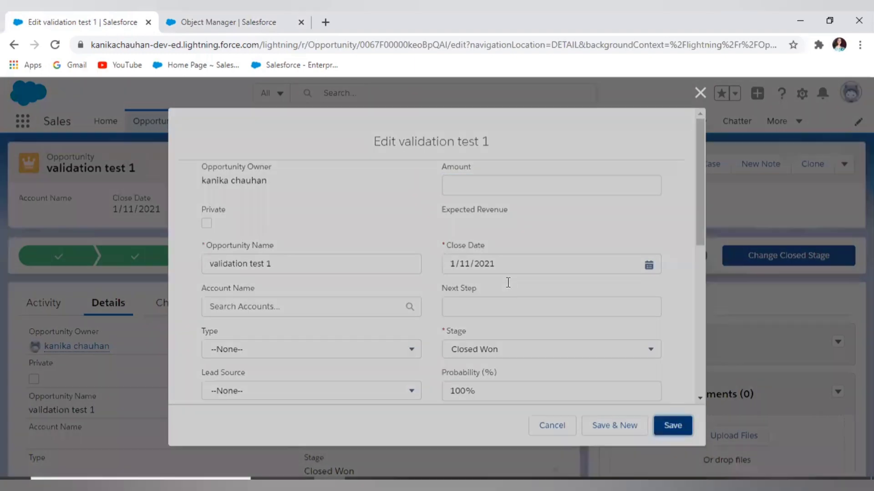
mouse_move(185, 208)
mouse_down()
mouse_move(361, 205)
mouse_move(419, 213)
mouse_move(394, 228)
mouse_move(187, 205)
mouse_up()
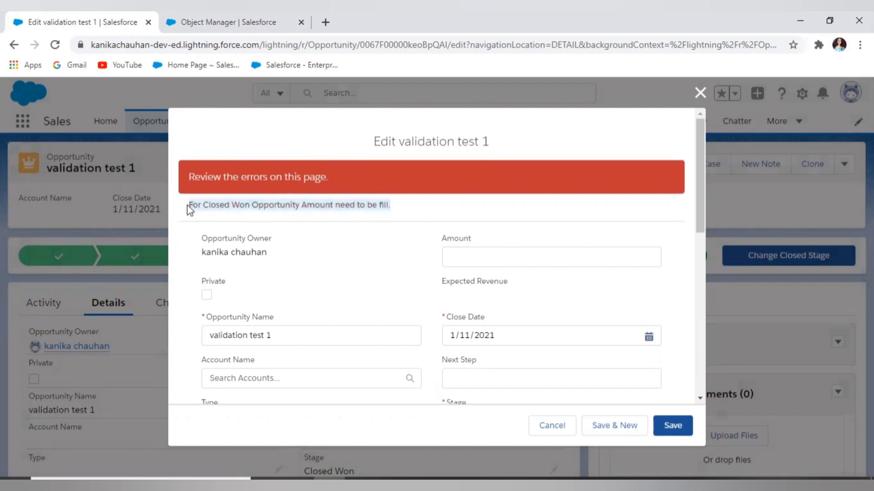
click(405, 251)
Set the Amount of the validation test 1 opportunity to 1,000 and save it as Closed Won.
scroll(461, 342, down, 2)
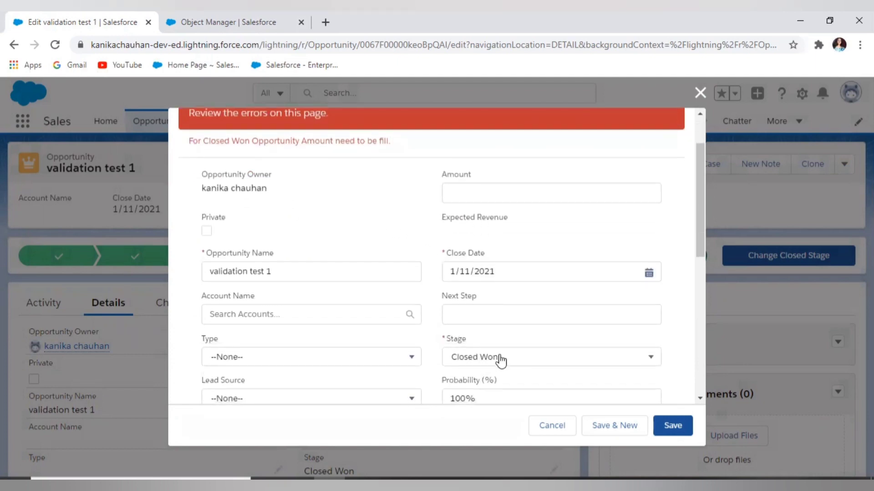
scroll(487, 296, up, 2)
click(482, 262)
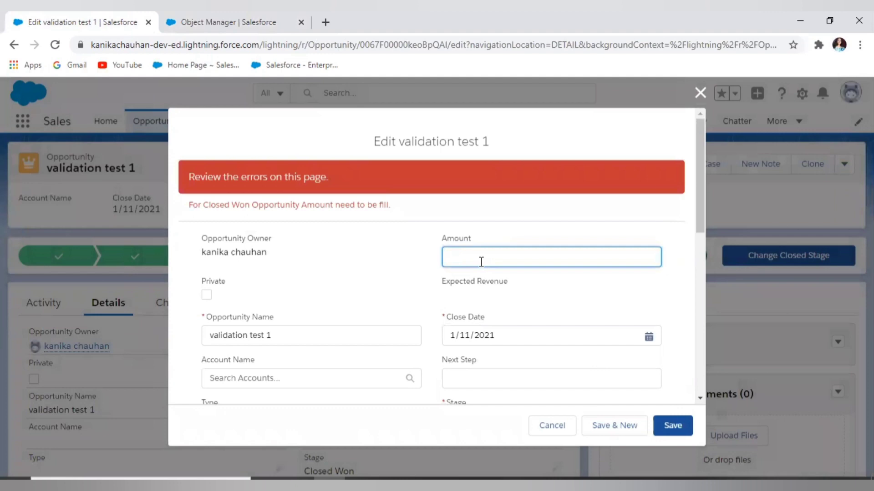
click(677, 422)
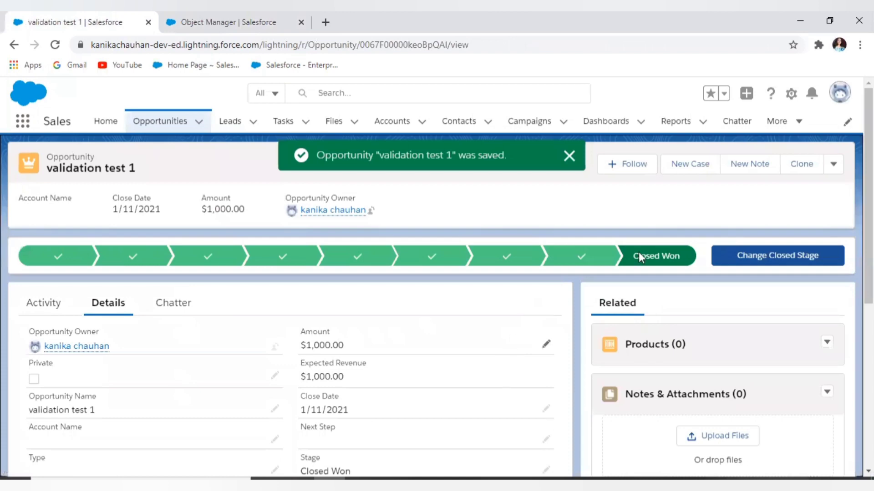
Edit the validation test 1 opportunity again, clear its Amount, set Stage to Id. Decision Makers, and save and review the record.
click(833, 164)
click(787, 232)
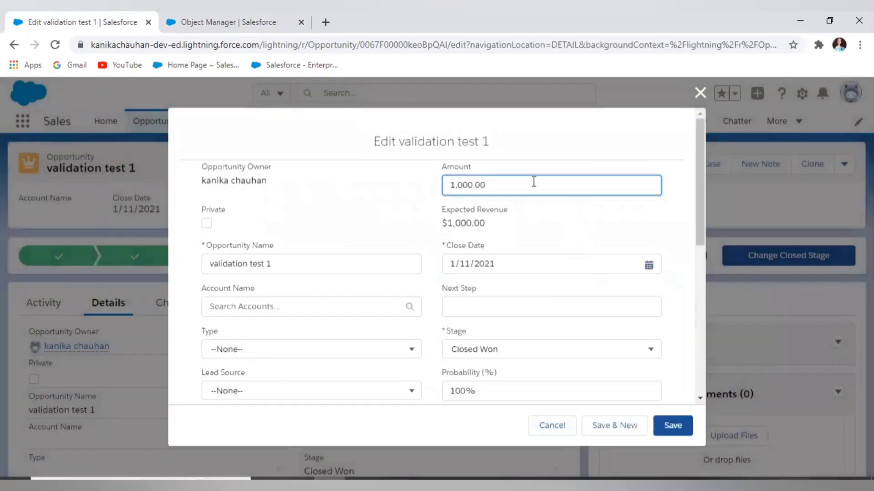
key(ctrl+a)
key(BackSpace)
click(506, 352)
click(493, 303)
click(666, 424)
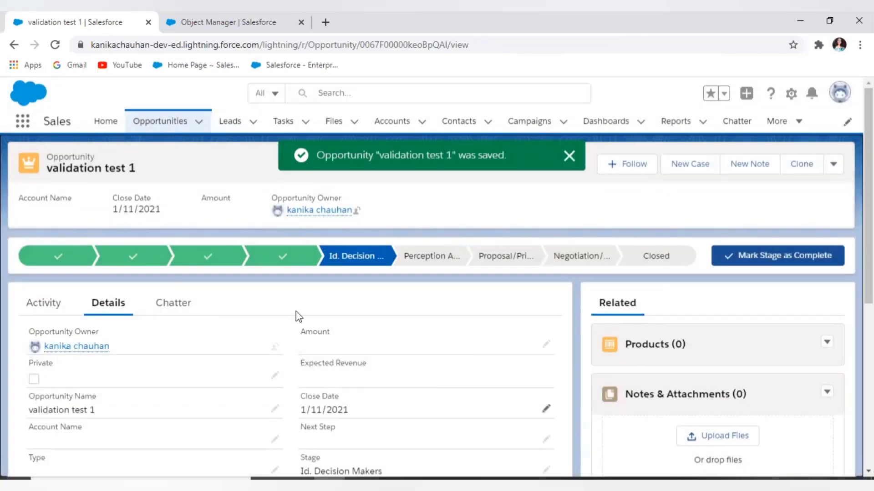
scroll(317, 360, down, 10)
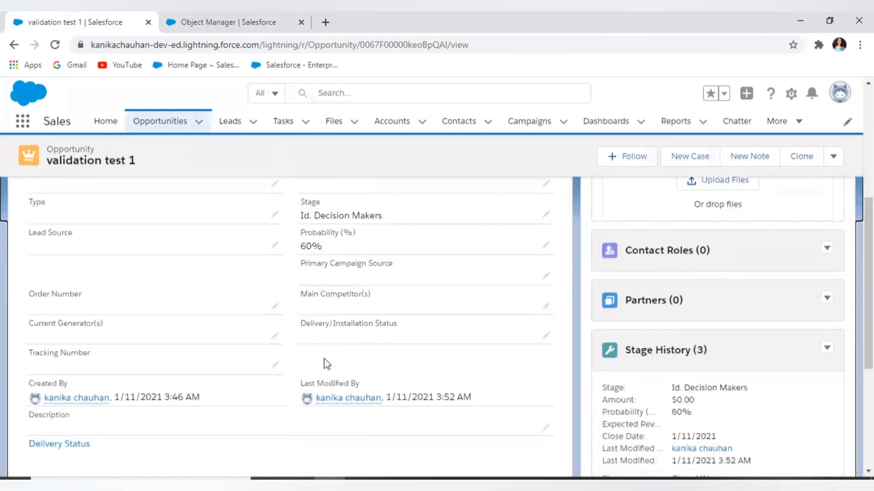
scroll(326, 362, up, 10)
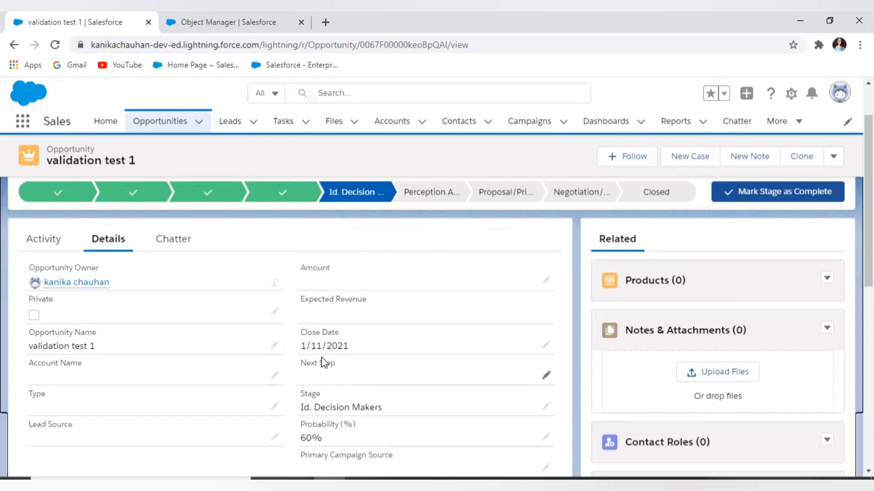
scroll(322, 357, up, 2)
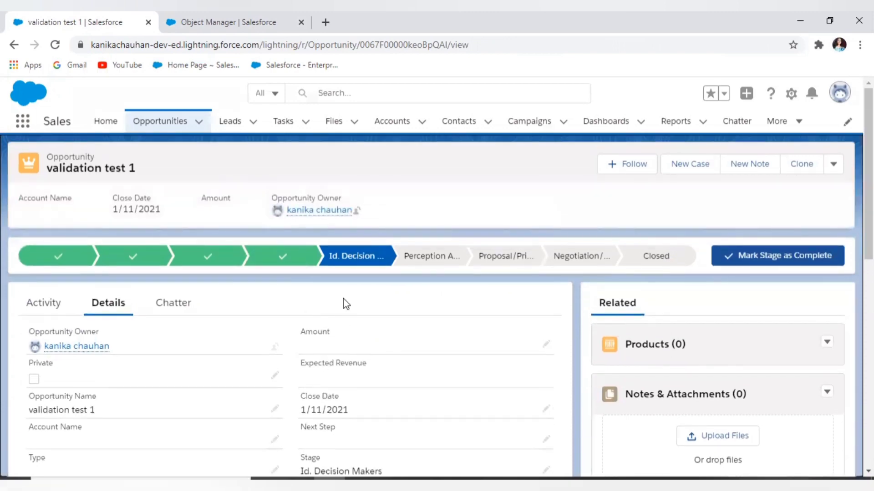